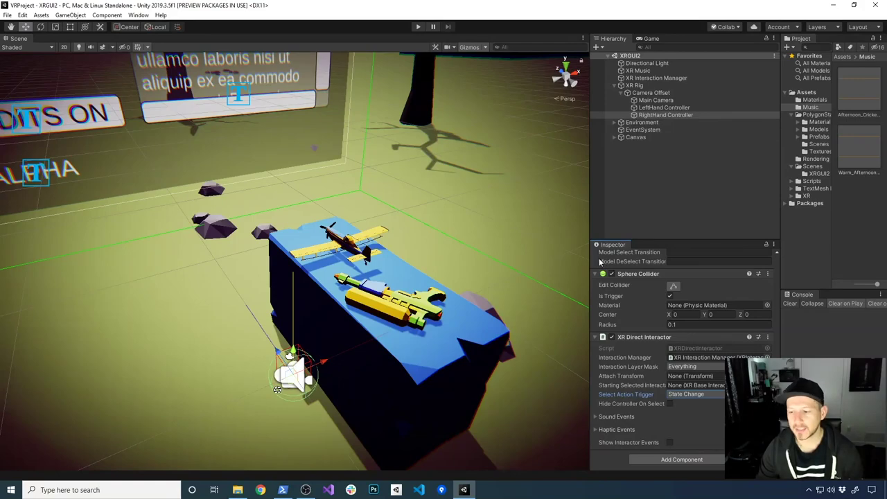
# Step: Enlarge the Inspector and show the RightHand Controller's XR Direct Interactor settings
pyautogui.keyDown('alt'); pyautogui.moveTo(527, 277); pyautogui.dragTo(442, 306); pyautogui.keyUp('alt')
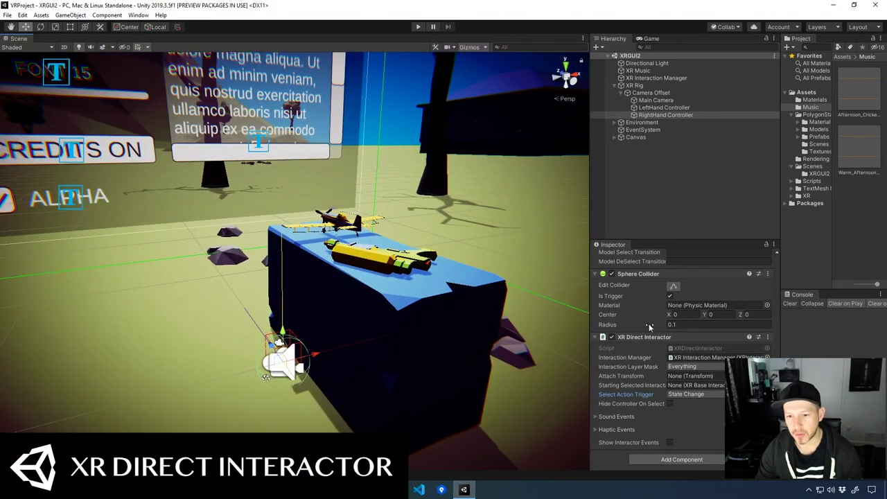
pyautogui.moveTo(670, 240); pyautogui.dragTo(669, 171)
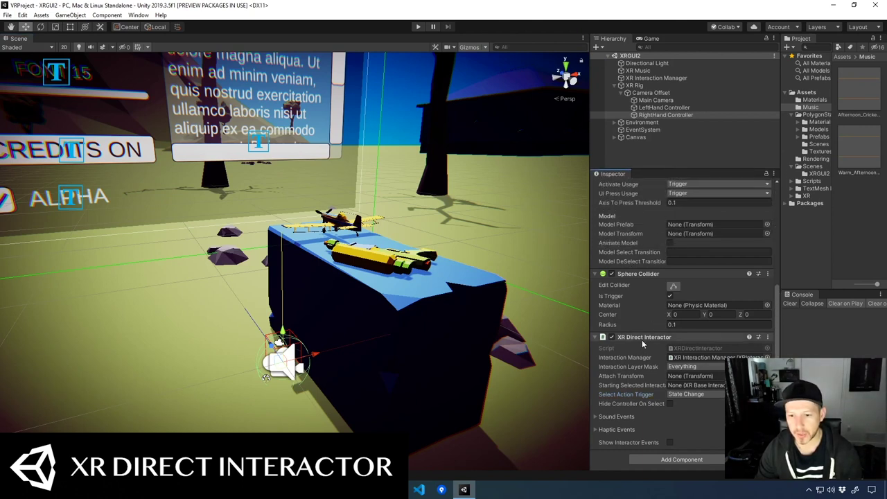
pyautogui.click(652, 115)
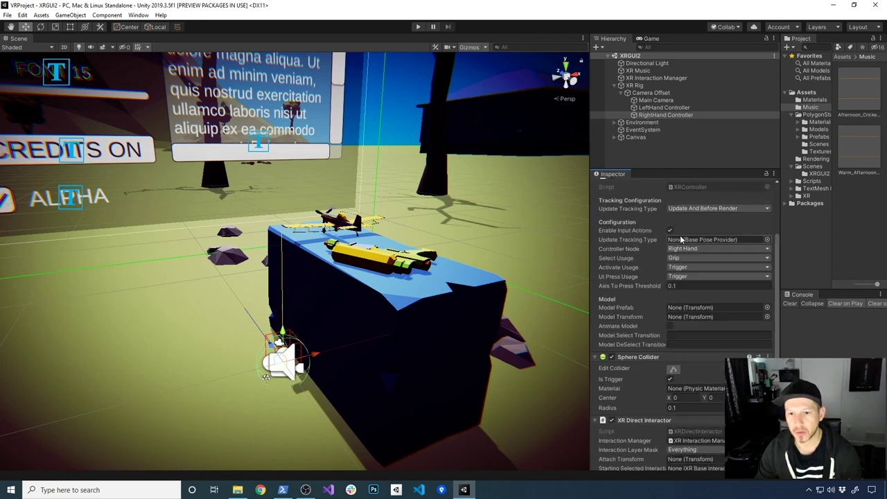
pyautogui.scroll(5, 632, 258)
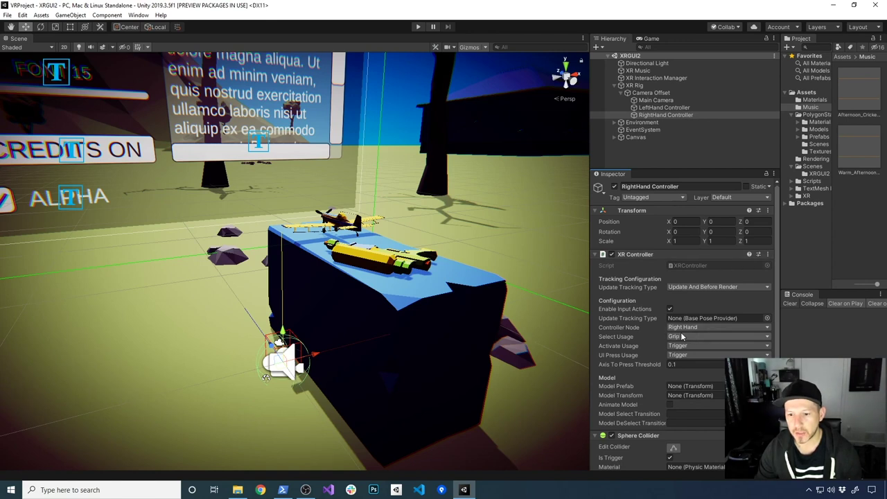
pyautogui.scroll(-5, 774, 302)
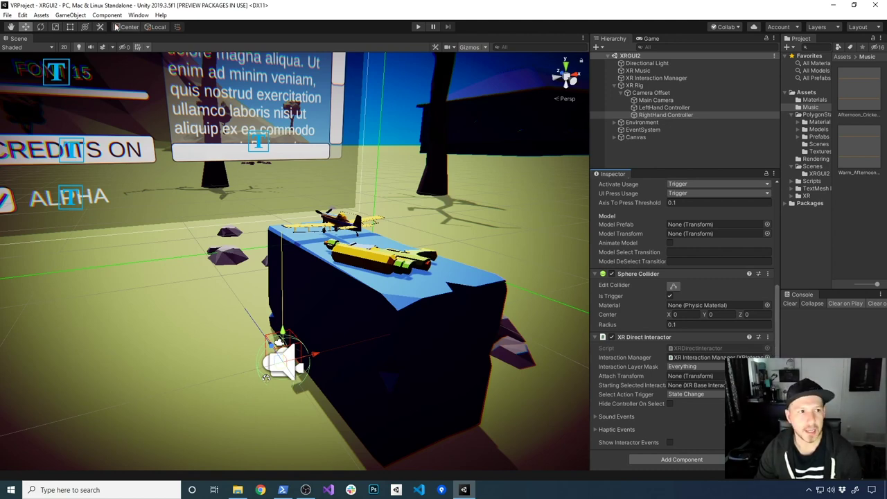
pyautogui.click(138, 15)
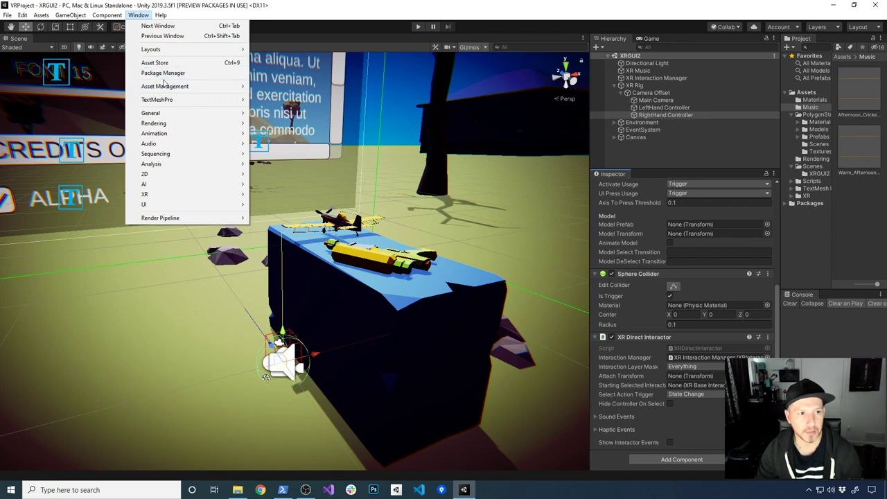
pyautogui.click(163, 73)
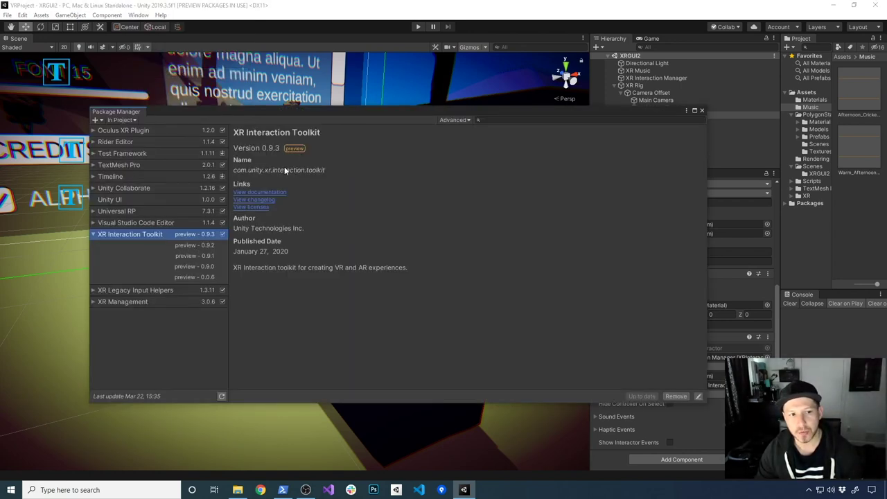
pyautogui.click(701, 111)
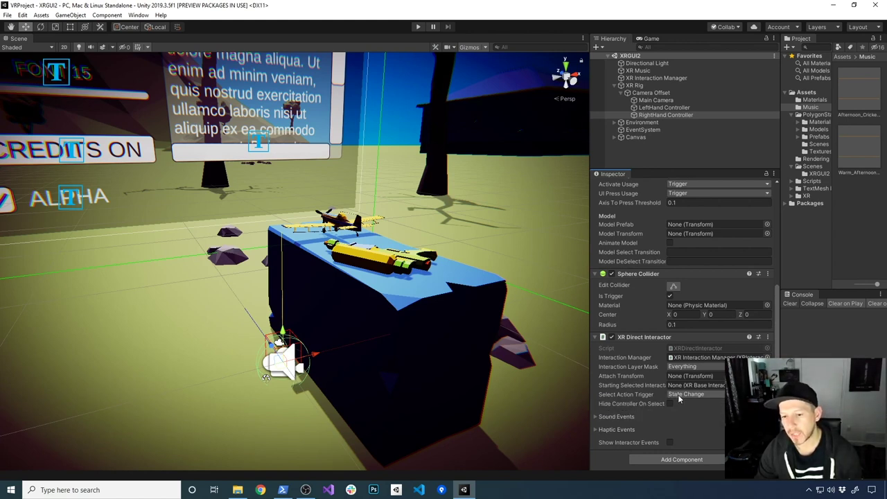
pyautogui.click(679, 394)
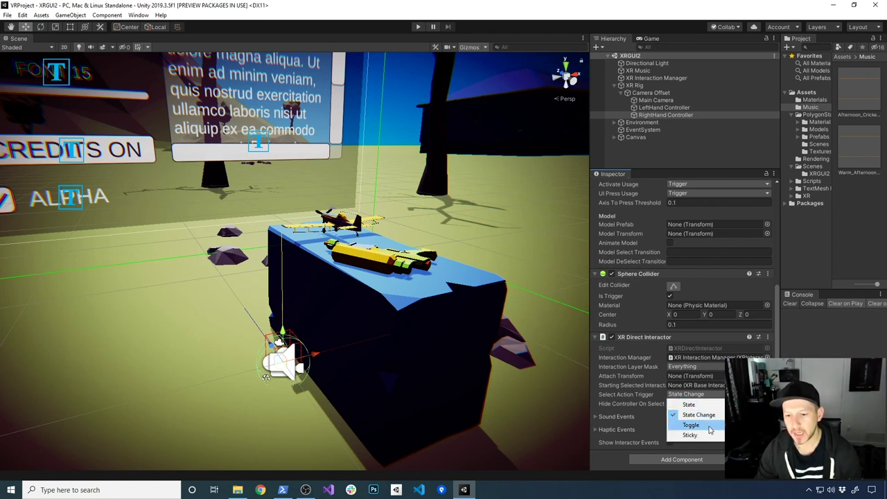
pyautogui.click(636, 387)
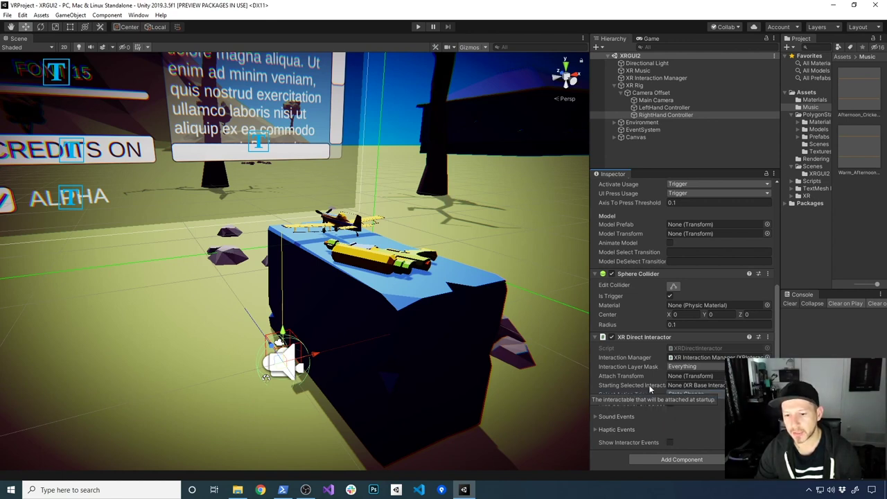
pyautogui.keyDown('alt'); pyautogui.moveTo(499, 338); pyautogui.dragTo(429, 325); pyautogui.keyUp('alt')
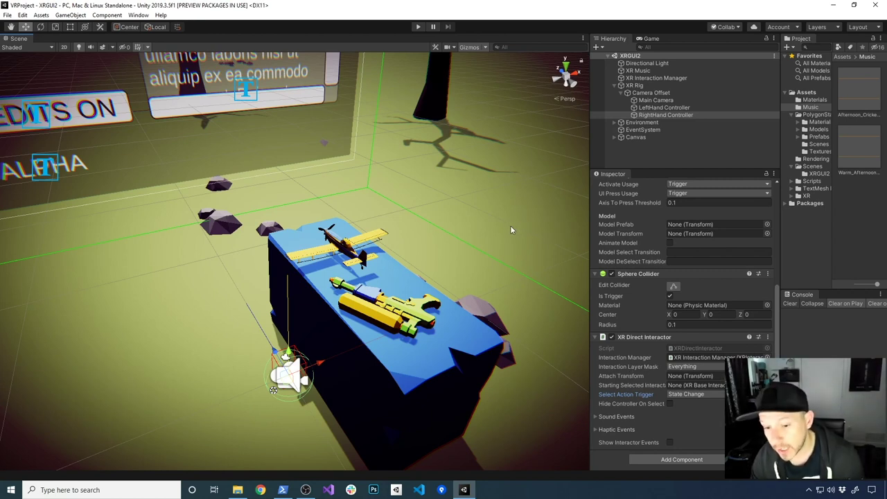
# Step: Duplicate the blue table block with Ctrl+D
pyautogui.keyDown('alt'); pyautogui.moveTo(505, 226); pyautogui.dragTo(252, 319); pyautogui.keyUp('alt')
pyautogui.click(324, 329)
pyautogui.hotkey('ctrl', 'd')
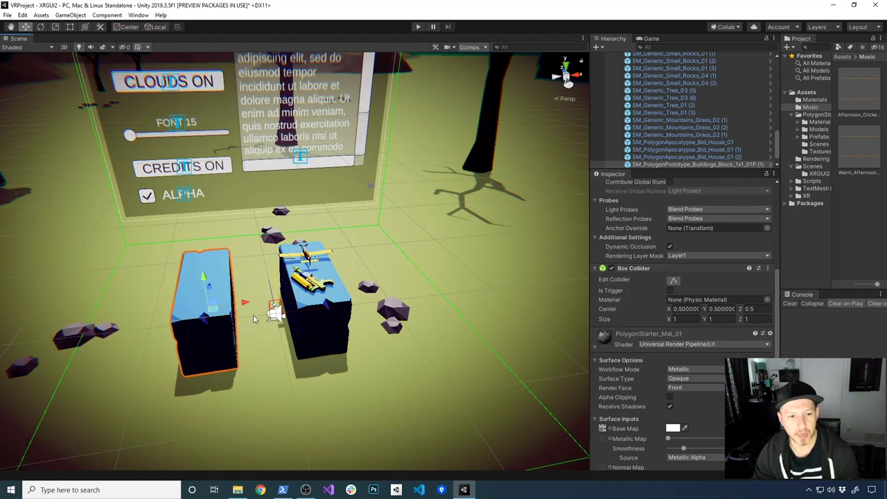
# Step: Duplicate the water gun, place the copy on the new block and turn it diagonally
pyautogui.click(300, 283)
pyautogui.hotkey('ctrl', 'd')
pyautogui.moveTo(300, 283); pyautogui.dragTo(201, 277)
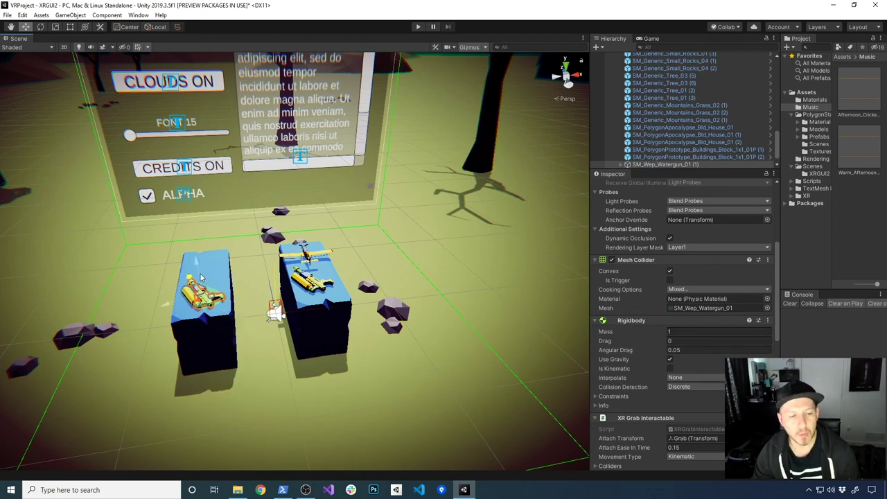
pyautogui.press('e')
pyautogui.moveTo(170, 305); pyautogui.dragTo(141, 315)
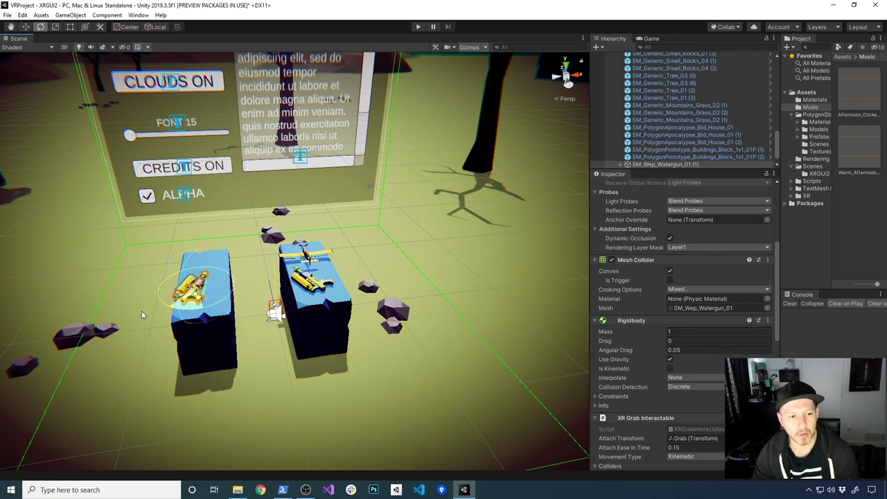
pyautogui.scroll(3, 250, 361)
pyautogui.moveTo(275, 317); pyautogui.dragTo(173, 291, button='right')
pyautogui.press('w')
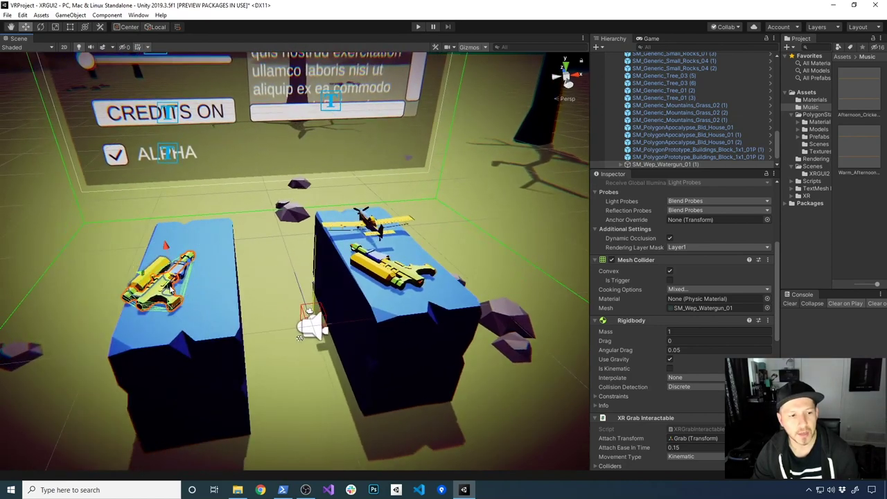
pyautogui.moveTo(144, 277); pyautogui.dragTo(211, 282)
# Step: Reposition the left block with its gun and delete the overlapping duplicate block
pyautogui.click(156, 300)
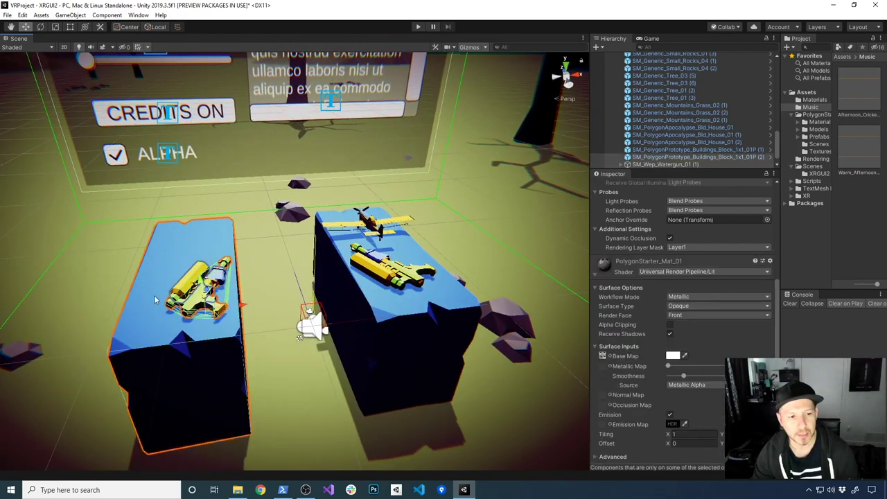
pyautogui.moveTo(155, 300); pyautogui.dragTo(219, 347)
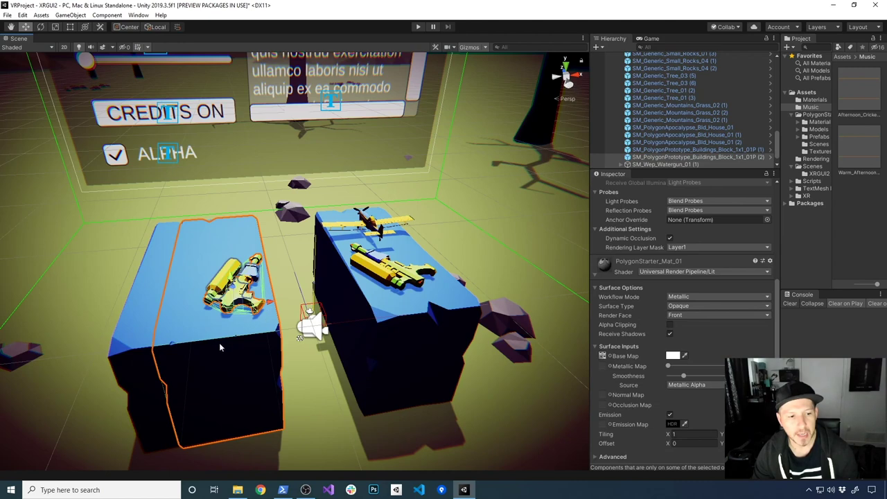
pyautogui.click(150, 350)
pyautogui.press('Delete')
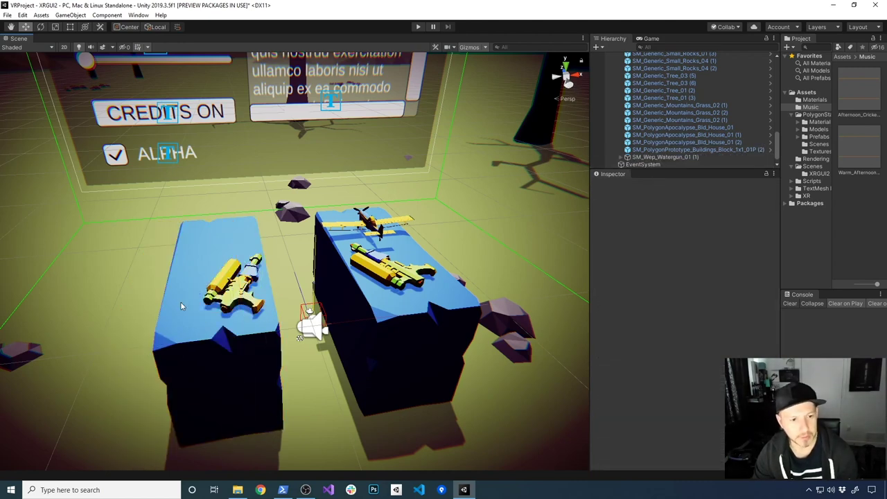
pyautogui.click(239, 299)
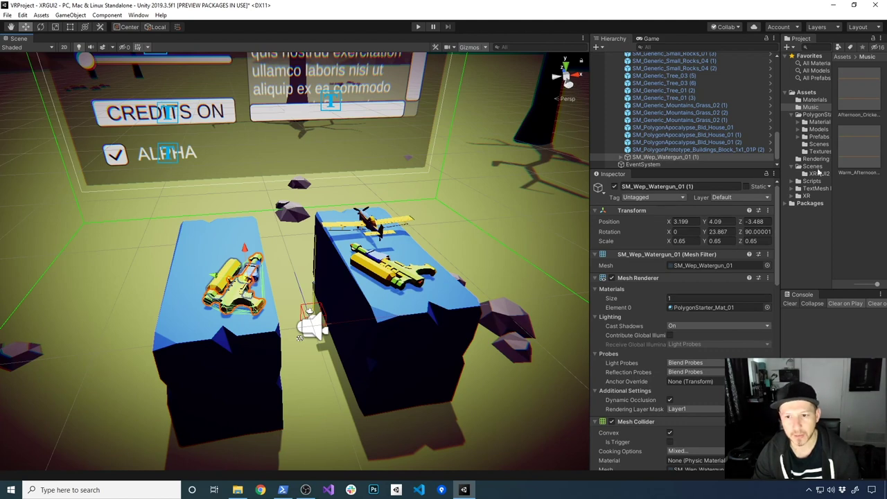
pyautogui.click(741, 200)
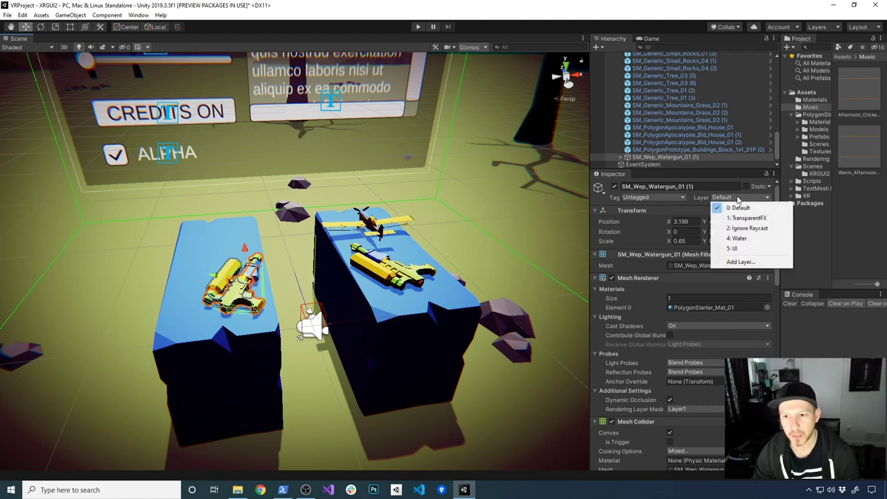
# Step: Add a user layer named Weapon in User Layer 8
pyautogui.click(730, 261)
pyautogui.click(669, 311)
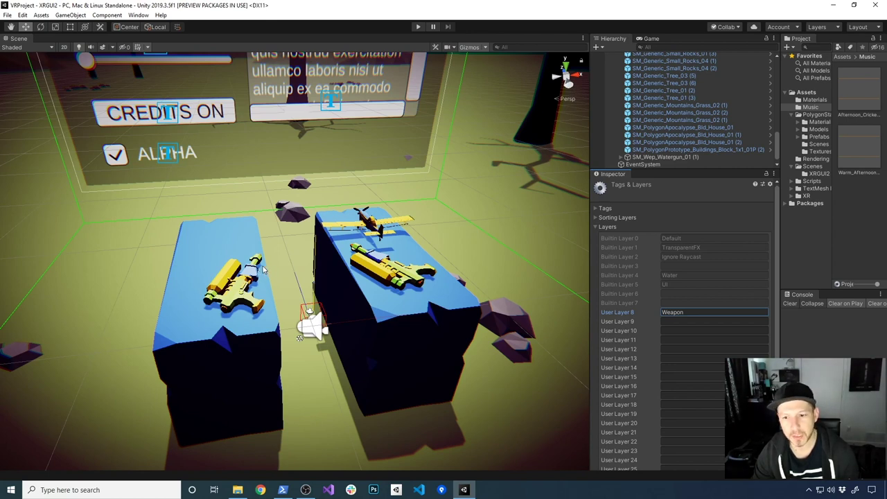
pyautogui.click(363, 225)
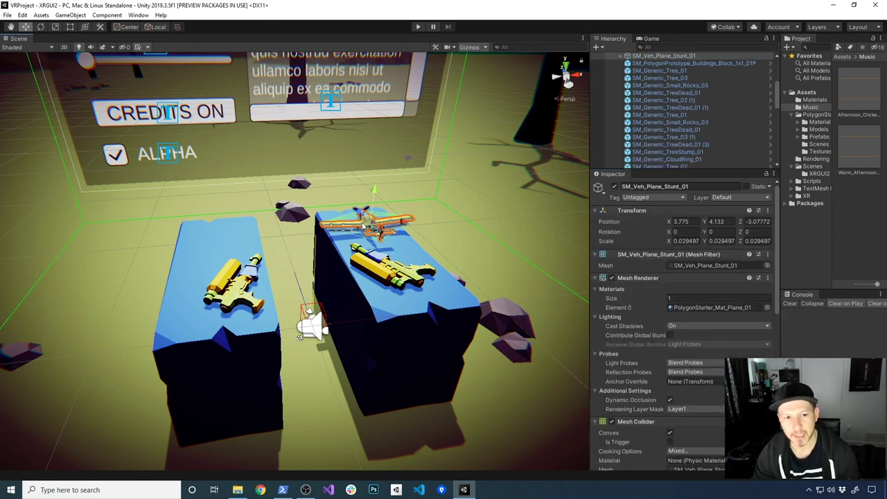
pyautogui.hotkey('ctrl', 'd')
pyautogui.moveTo(363, 225); pyautogui.dragTo(218, 274)
pyautogui.press('e')
pyautogui.press('w')
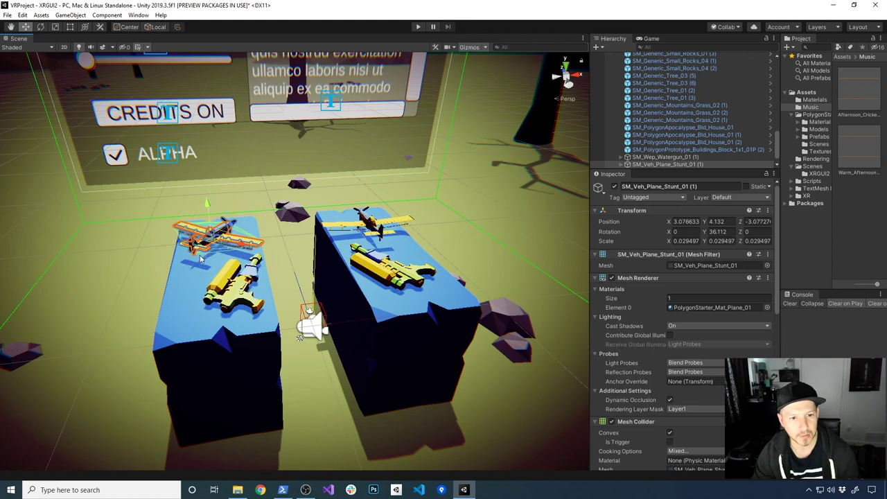
pyautogui.click(216, 296)
pyautogui.hotkey('ctrl', 'd')
pyautogui.hotkey('ctrl', 'd')
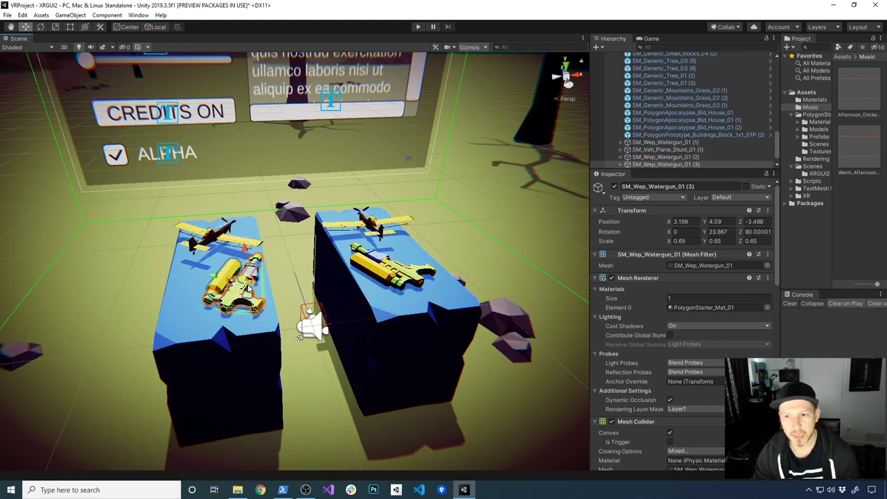
pyautogui.hotkey('ctrl', 'z')
pyautogui.hotkey('ctrl', 'z')
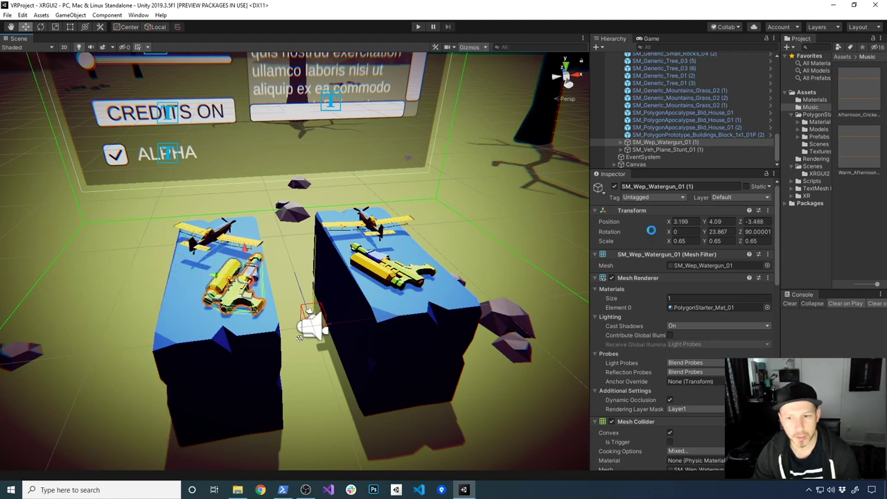
# Step: Put the water gun copy SM_Wep_Watergun_01 (1) and its children on the Weapon layer
pyautogui.click(741, 198)
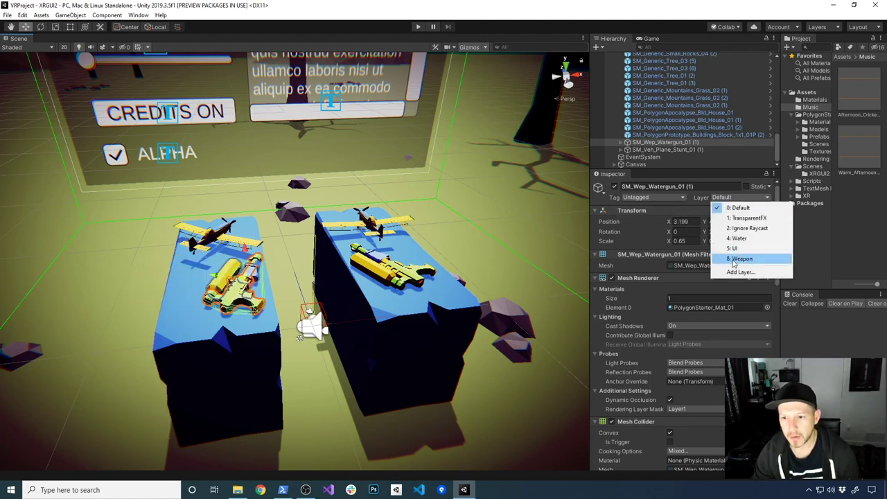
pyautogui.click(736, 259)
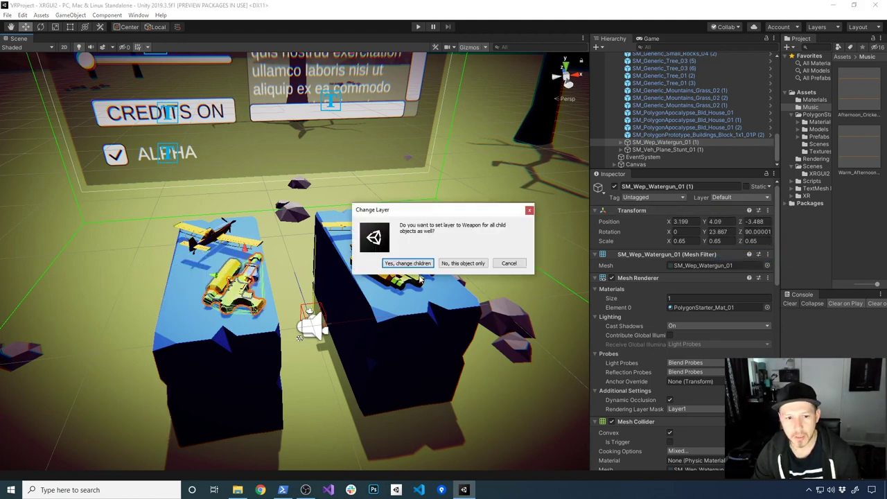
pyautogui.click(406, 263)
pyautogui.click(398, 276)
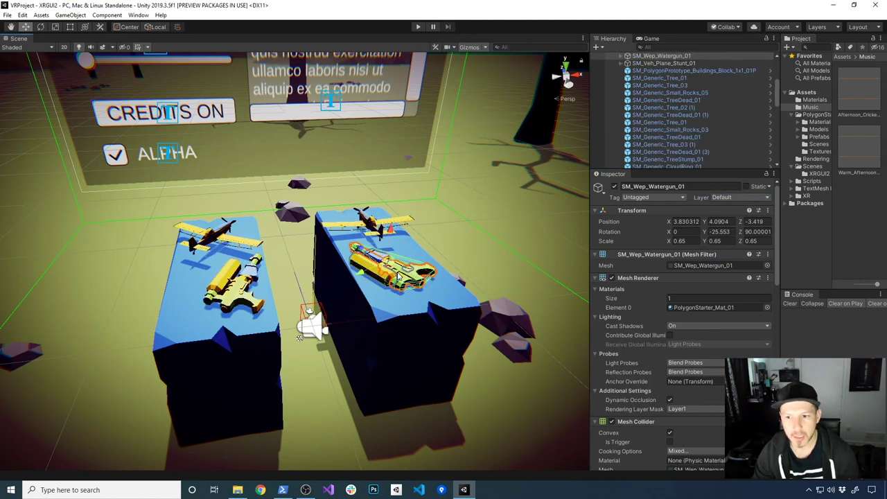
pyautogui.click(366, 227)
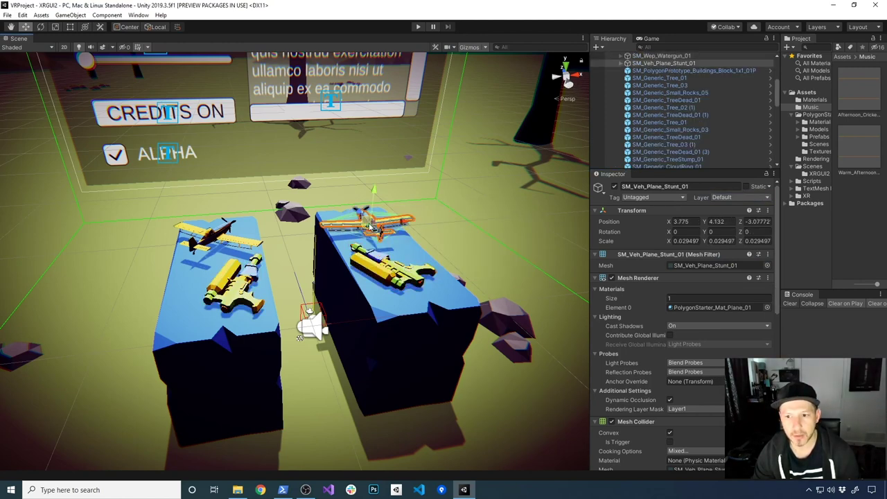
pyautogui.click(215, 239)
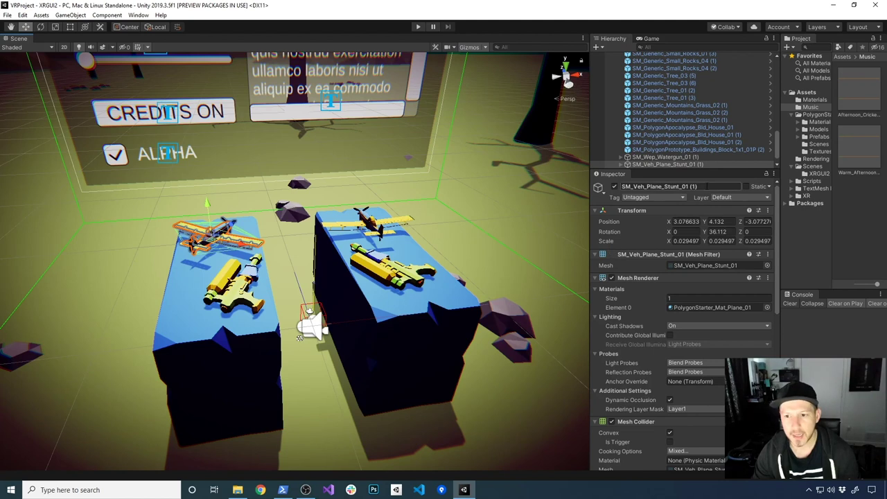
pyautogui.click(238, 290)
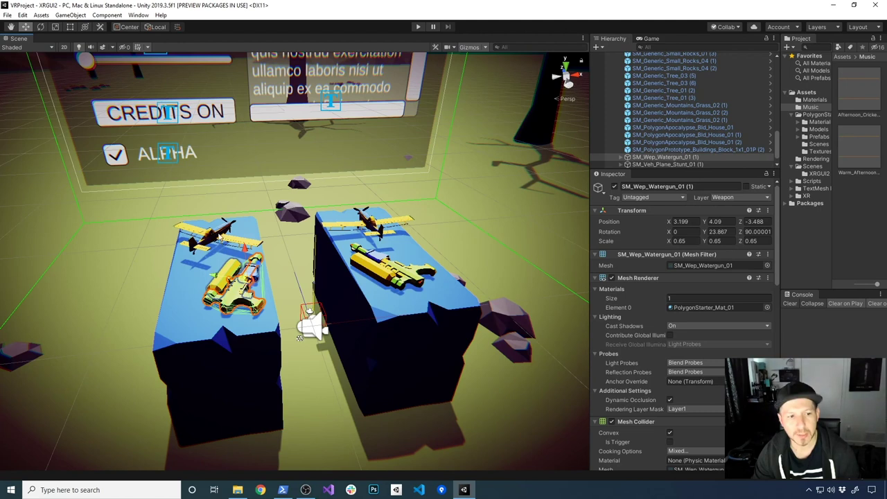
# Step: Put the stunt plane copy SM_Veh_Plane_Stunt_01 (1) and its children on the Weapon layer
pyautogui.click(220, 237)
pyautogui.click(740, 198)
pyautogui.click(739, 259)
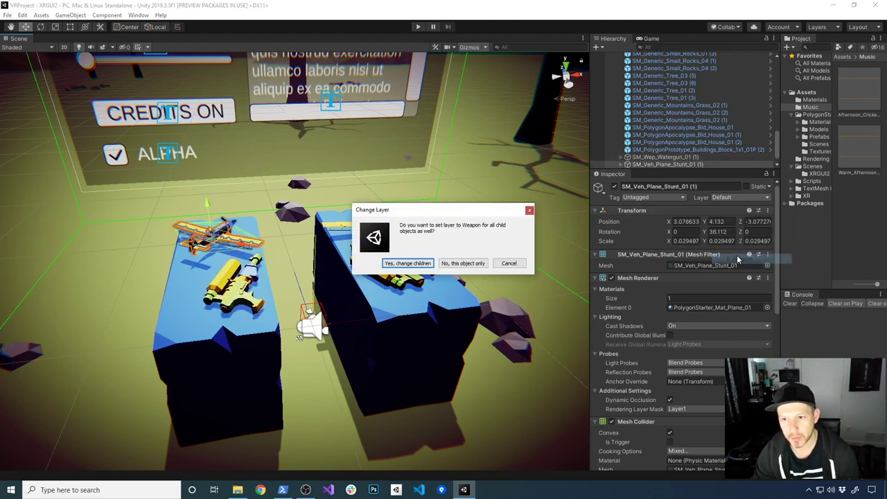
pyautogui.click(425, 267)
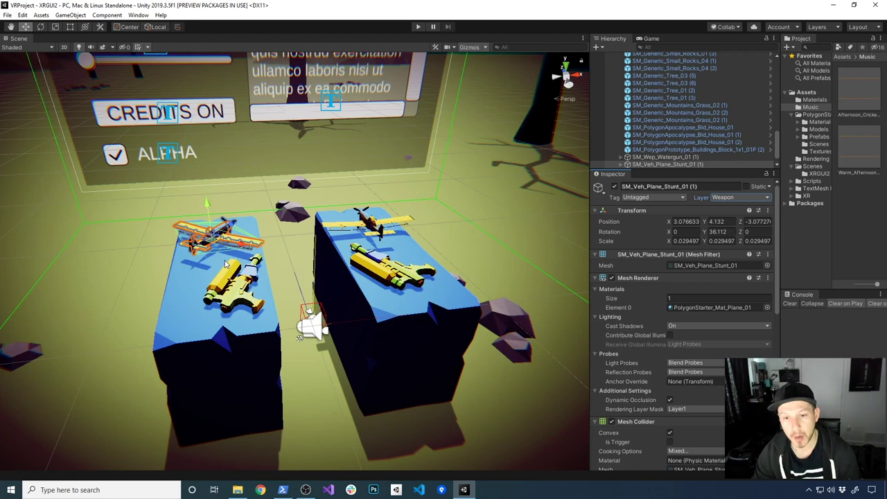
pyautogui.scroll(10, 721, 88)
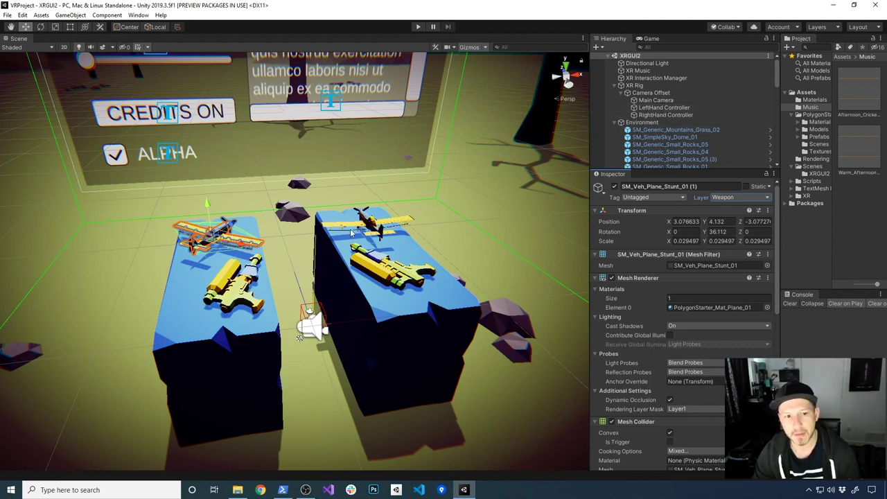
pyautogui.click(651, 116)
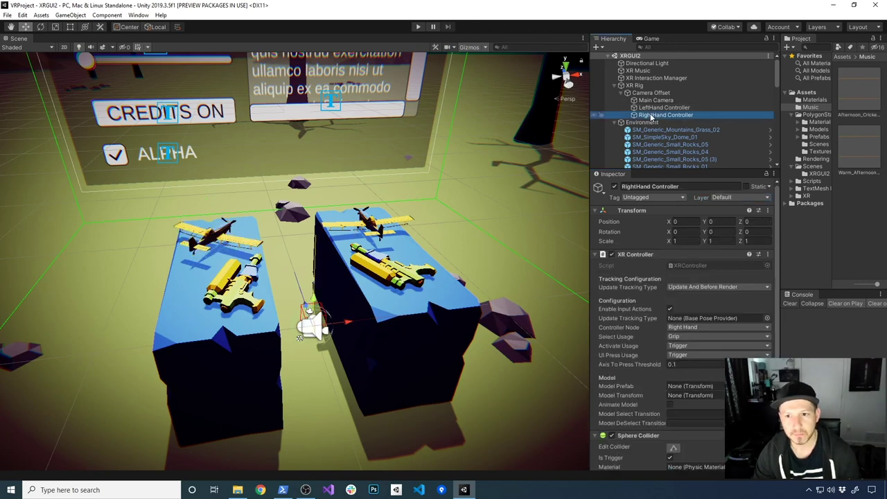
# Step: Clear the right hand Direct Interactor's Interaction Layer Mask to Nothing, then tick only Weapon
pyautogui.scroll(-5, 662, 315)
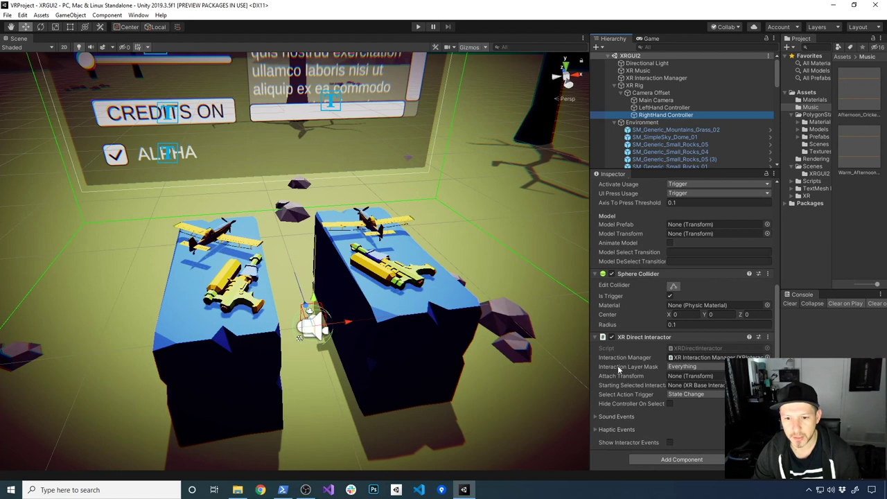
pyautogui.click(672, 367)
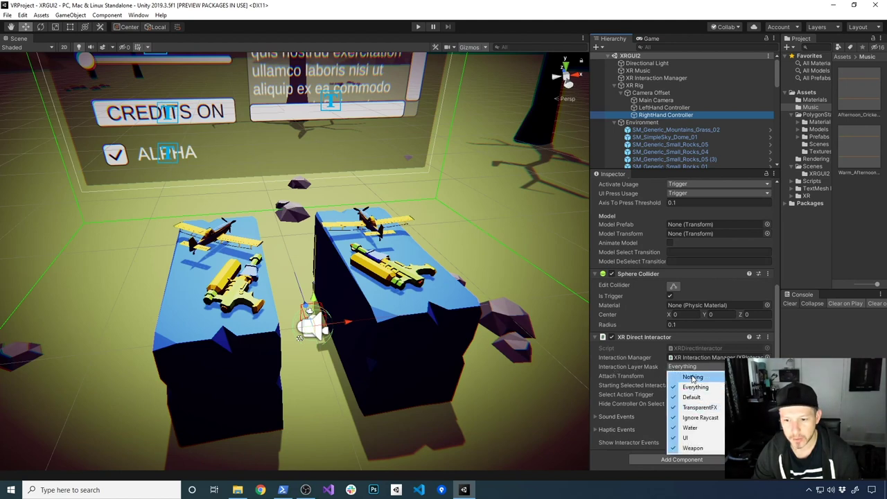
pyautogui.click(687, 376)
pyautogui.click(684, 367)
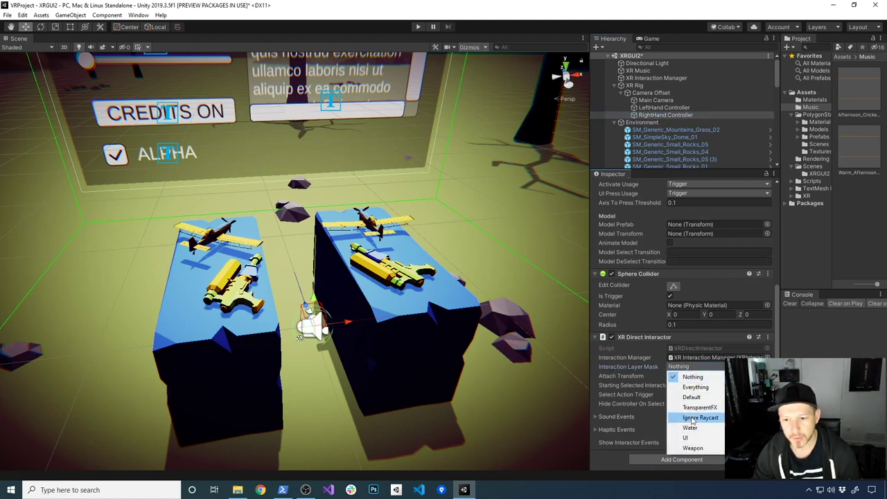
pyautogui.click(695, 448)
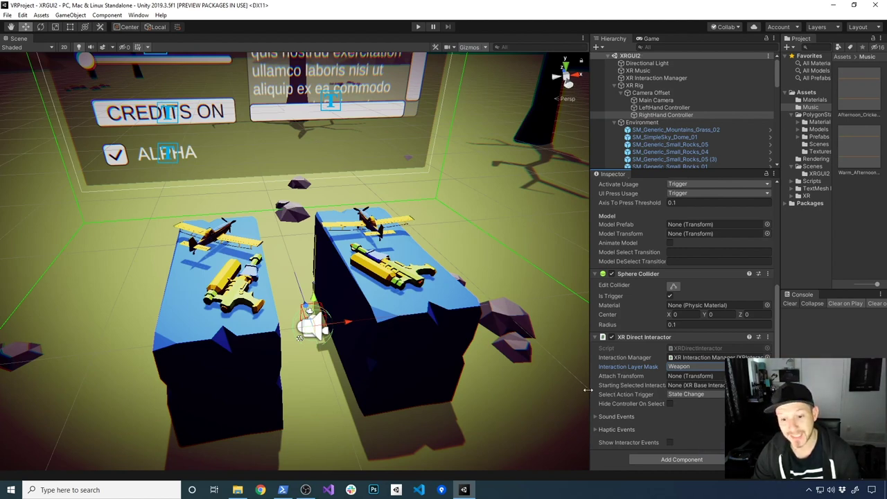
# Step: Move SM_Veh_Plane_Stunt_01 (1) under Environment in the Hierarchy
pyautogui.moveTo(588, 388); pyautogui.dragTo(514, 390)
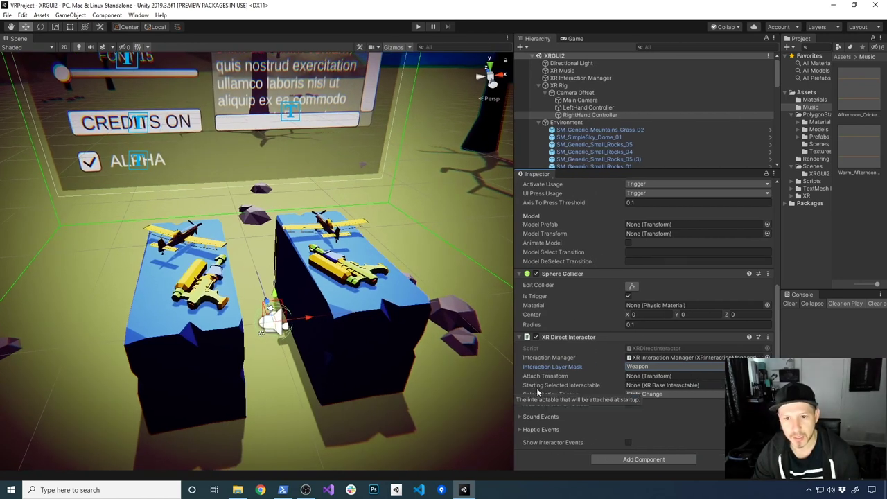
pyautogui.click(173, 246)
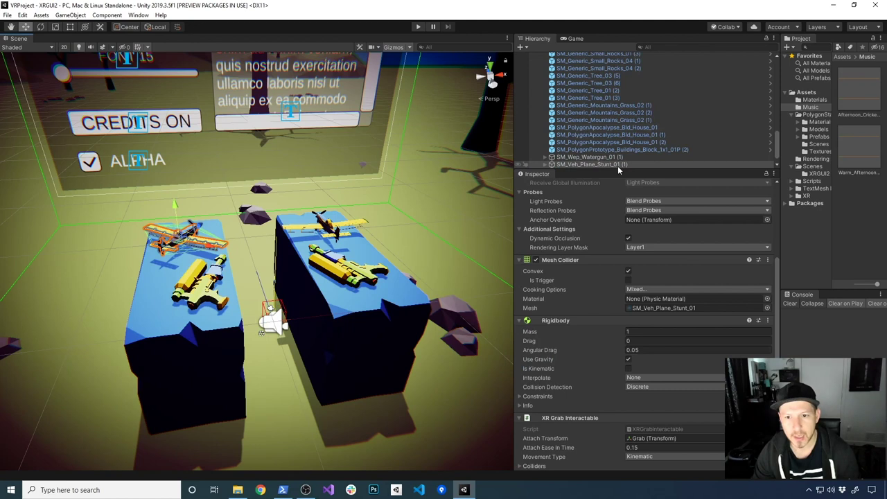
pyautogui.scroll(-2, 627, 161)
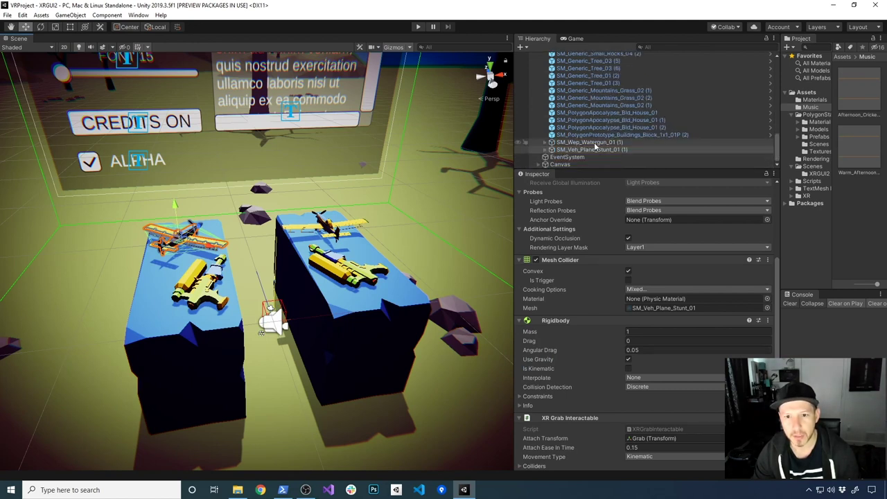
pyautogui.click(604, 150)
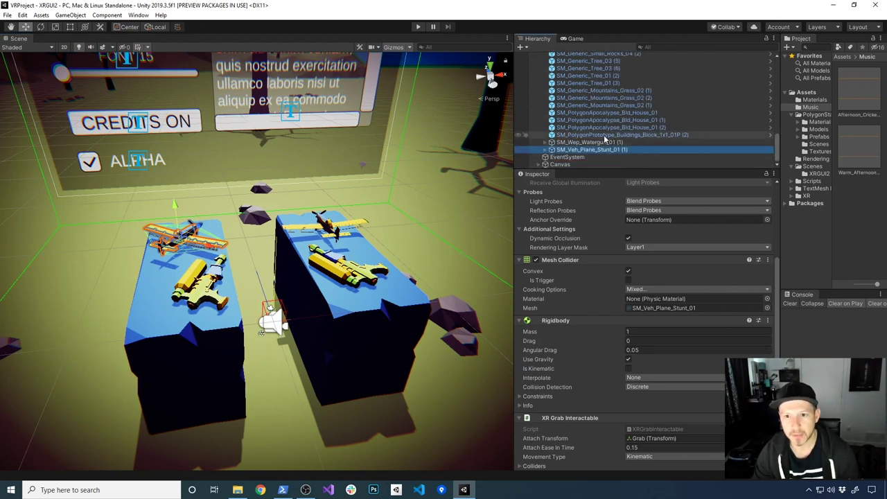
pyautogui.moveTo(605, 150); pyautogui.dragTo(637, 58)
pyautogui.moveTo(637, 61); pyautogui.dragTo(615, 119)
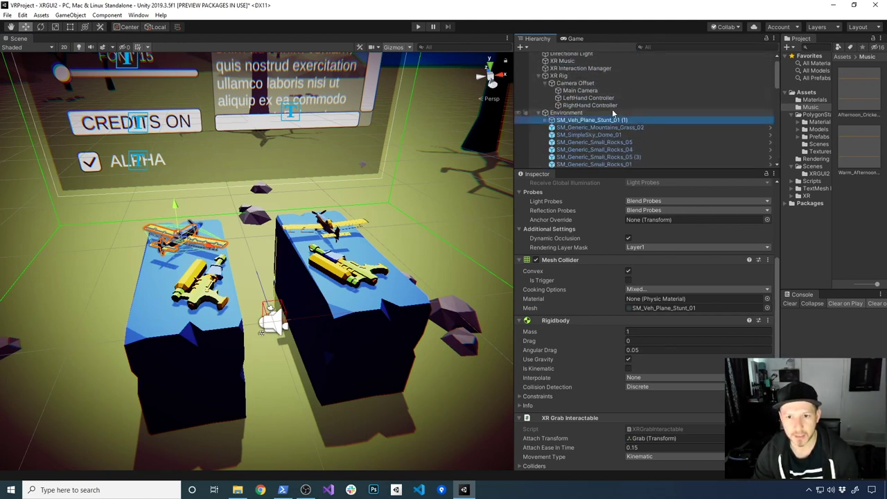
# Step: Assign SM_Veh_Plane_Stunt_01 (1) as the RightHand Controller's Starting Selected Interactable
pyautogui.click(602, 105)
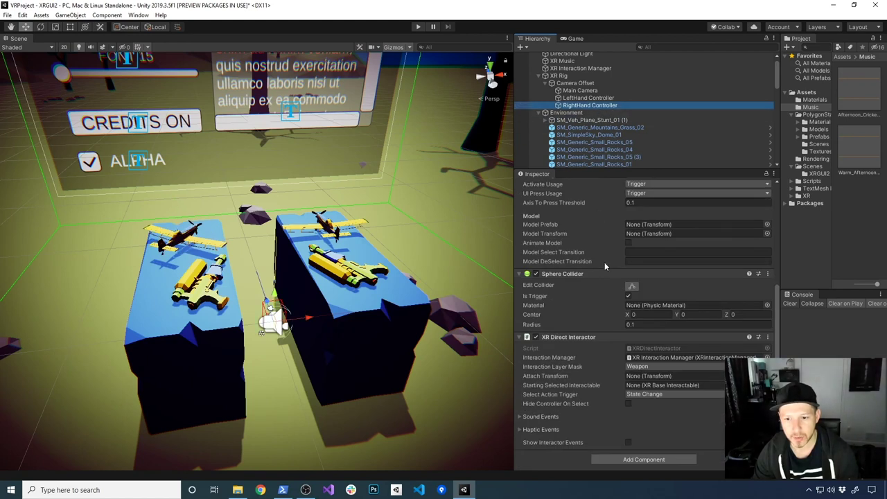
pyautogui.click(600, 121)
pyautogui.moveTo(599, 122); pyautogui.dragTo(653, 389)
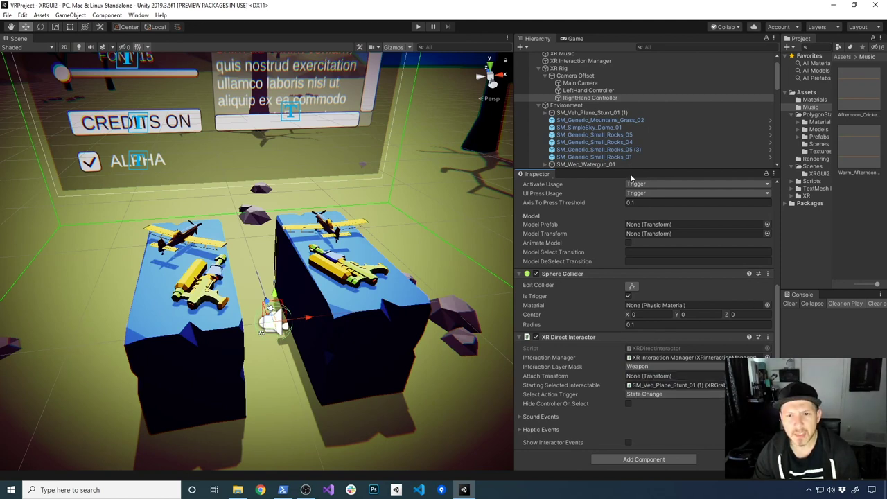
pyautogui.click(635, 395)
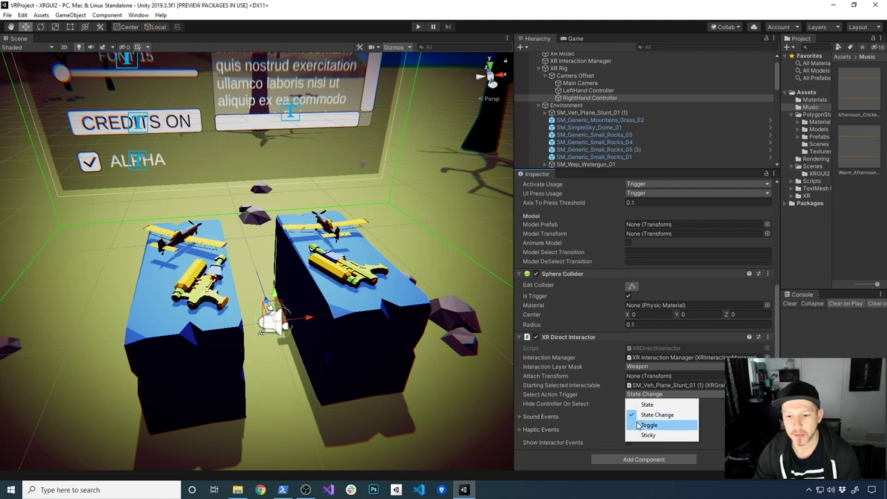
# Step: Change the right hand Direct Interactor's Select Action Trigger from Toggle to Sticky
pyautogui.click(637, 425)
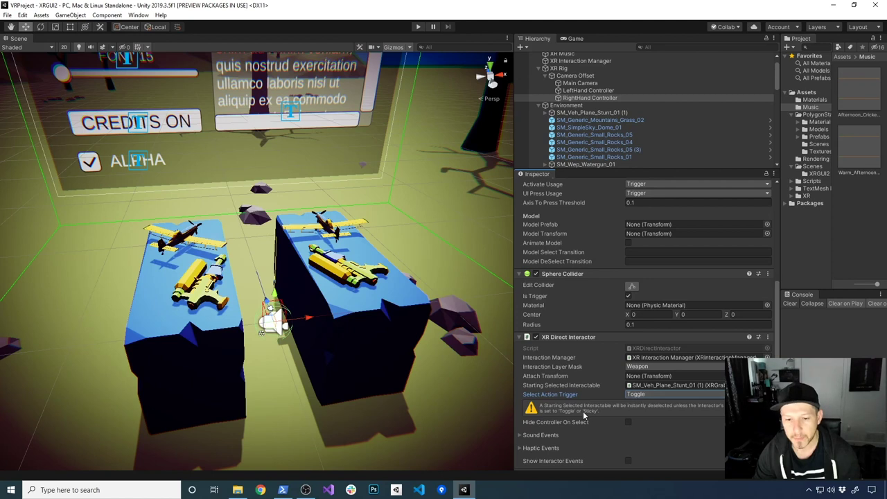
pyautogui.click(648, 397)
pyautogui.click(647, 435)
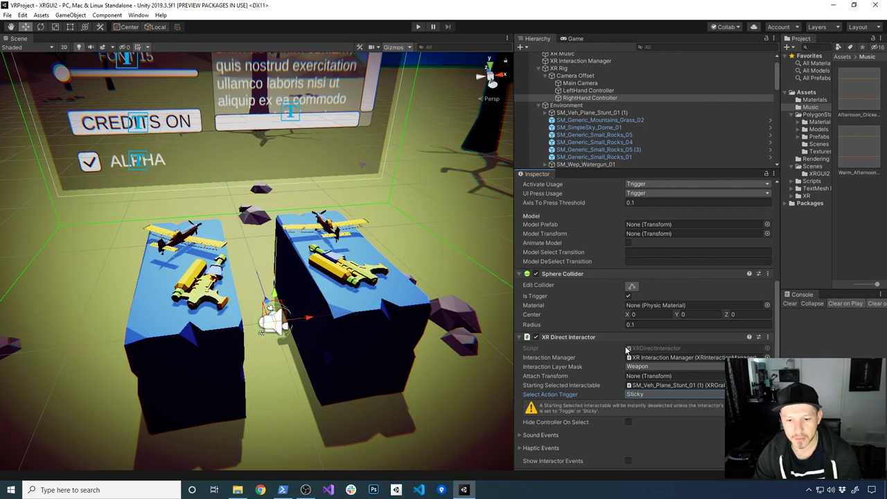
pyautogui.click(214, 297)
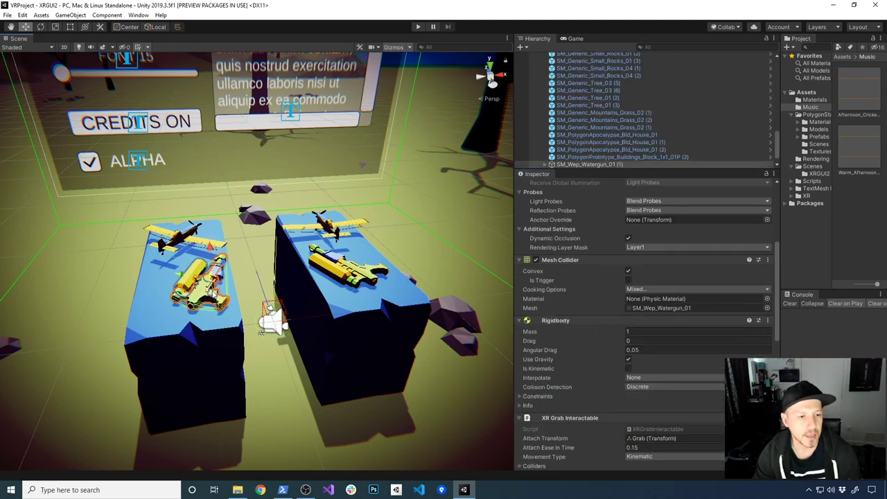
# Step: Check the left gun and plane layers, then review both hand controllers' interactor settings
pyautogui.scroll(5, 724, 290)
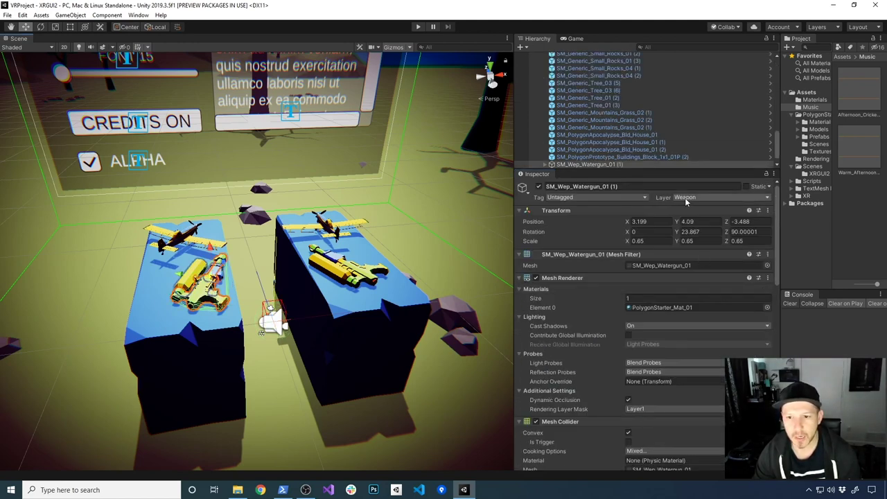
pyautogui.click(188, 237)
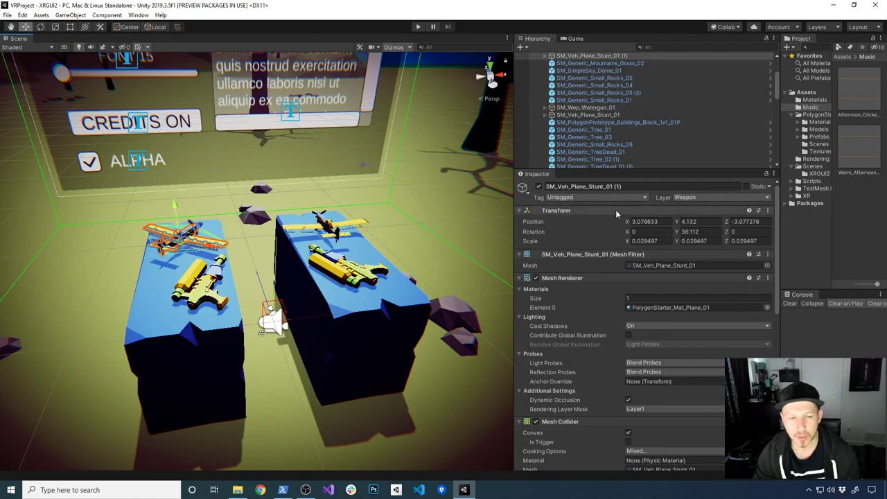
pyautogui.scroll(5, 596, 111)
pyautogui.click(602, 109)
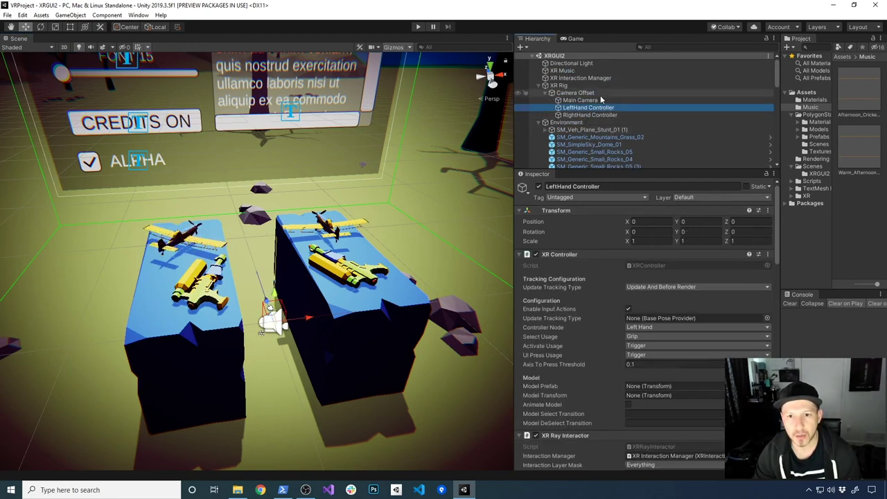
pyautogui.click(599, 115)
pyautogui.scroll(-5, 629, 362)
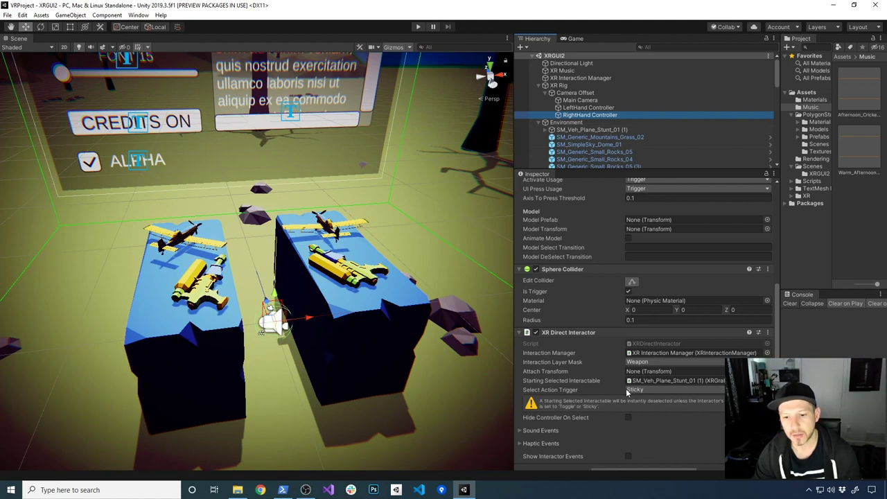
pyautogui.click(611, 109)
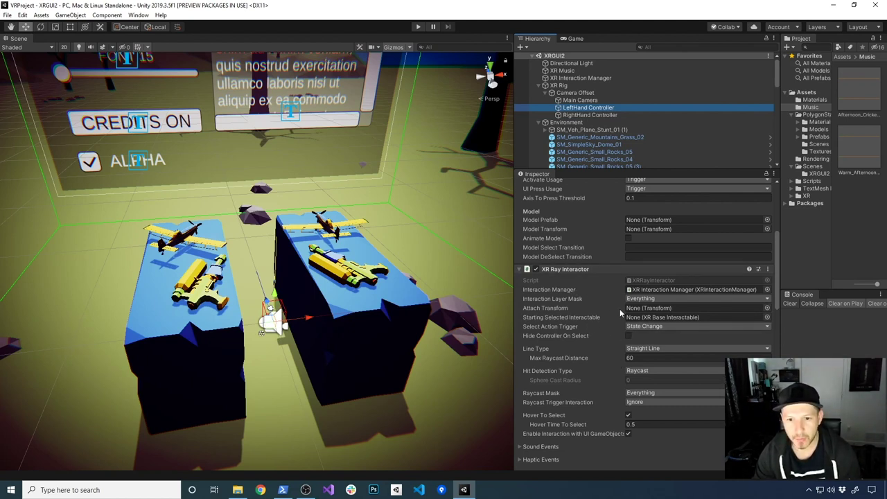
# Step: Switch the LeftHand ray's Select Action Trigger to Sticky and its Interaction Layer Mask to Weapon only
pyautogui.click(641, 326)
pyautogui.click(648, 367)
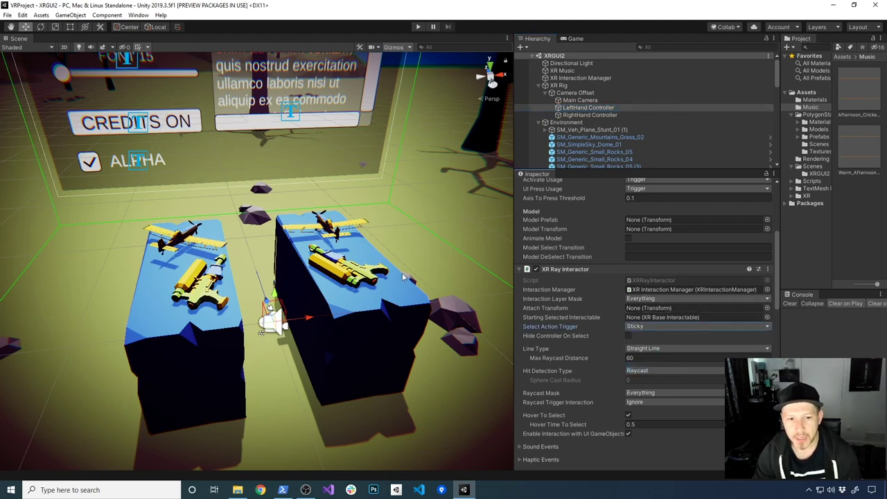
pyautogui.click(636, 300)
pyautogui.click(651, 305)
pyautogui.click(652, 300)
pyautogui.click(662, 380)
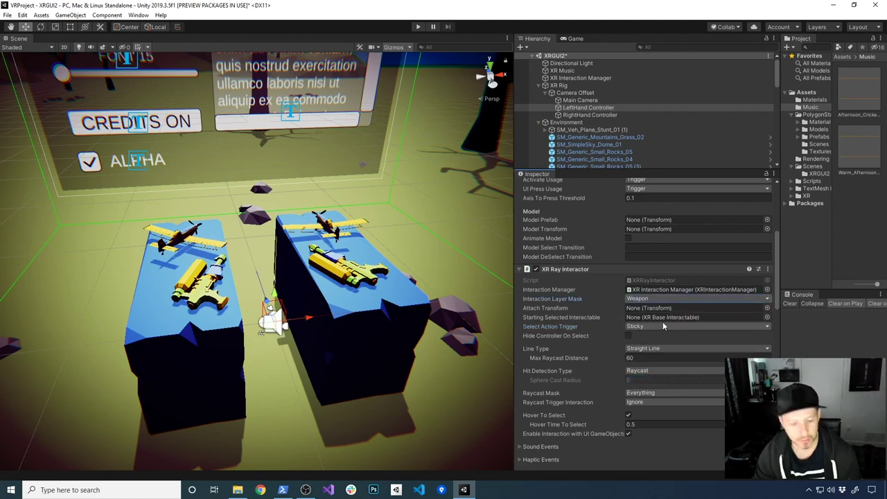
# Step: Select both water guns and both stunt planes and move them to the top of Environment
pyautogui.click(349, 268)
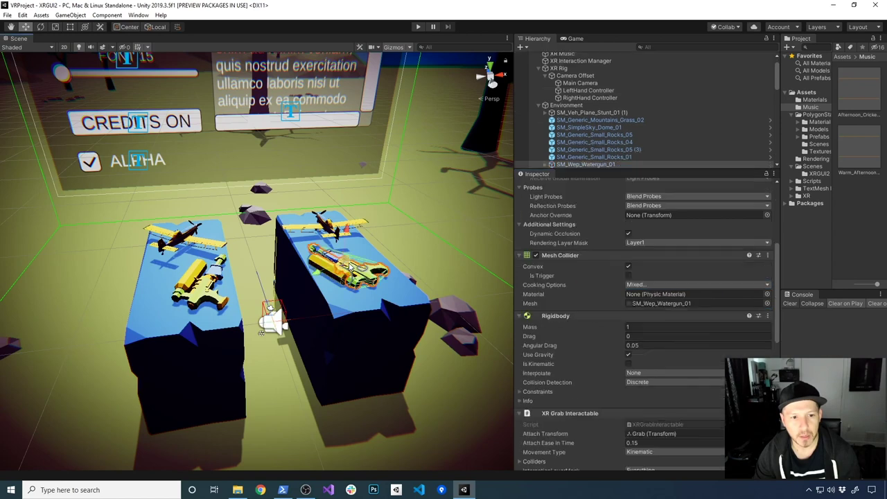
pyautogui.keyDown('shift'); pyautogui.click(333, 225); pyautogui.keyUp('shift')
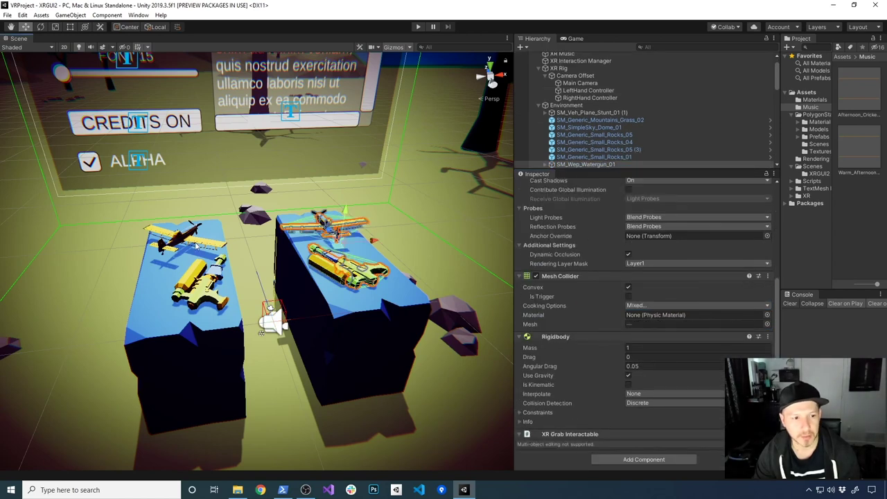
pyautogui.keyDown('shift'); pyautogui.click(196, 242); pyautogui.keyUp('shift')
pyautogui.keyDown('shift'); pyautogui.click(202, 287); pyautogui.keyUp('shift')
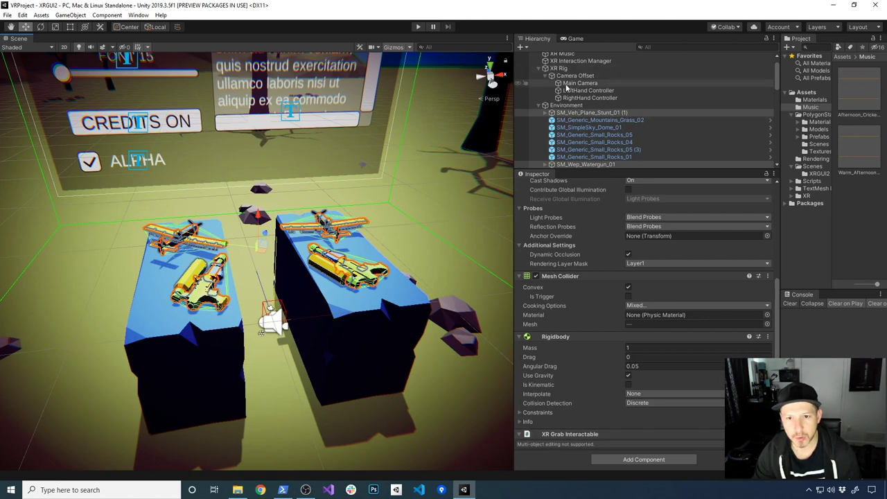
pyautogui.moveTo(583, 115); pyautogui.dragTo(584, 109)
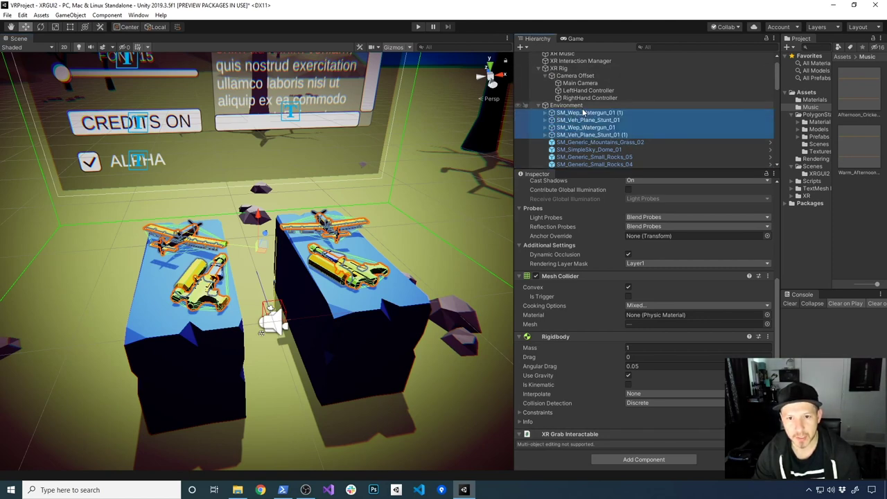
# Step: Set the Interaction Layer Mask to Weapon only on SM_Wep_Watergun_01 (1) and SM_Veh_Plane_Stunt_01
pyautogui.click(586, 113)
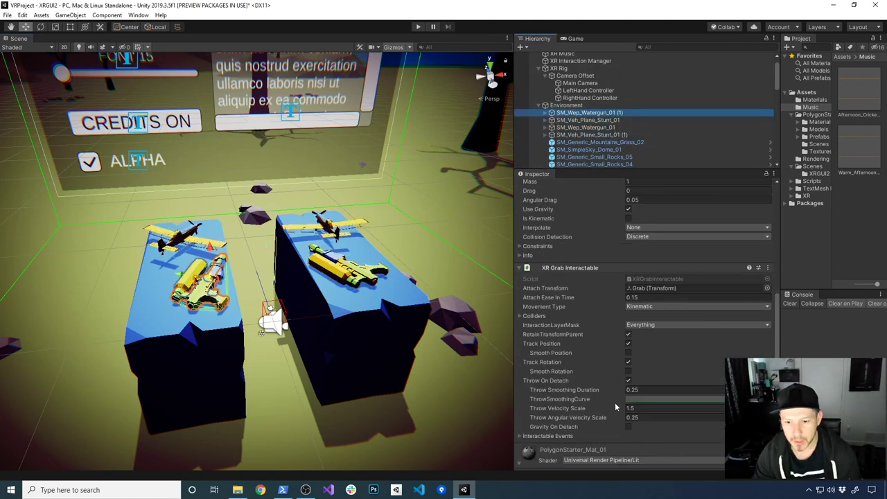
pyautogui.click(644, 325)
pyautogui.click(652, 336)
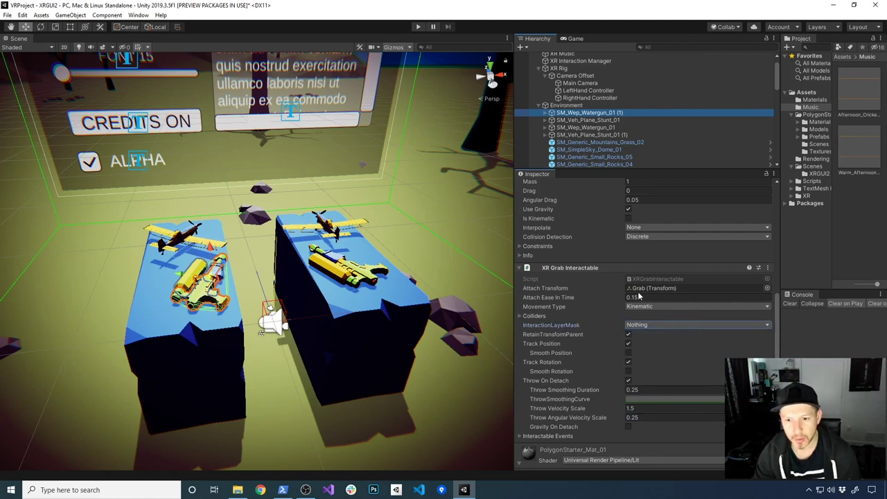
pyautogui.click(668, 326)
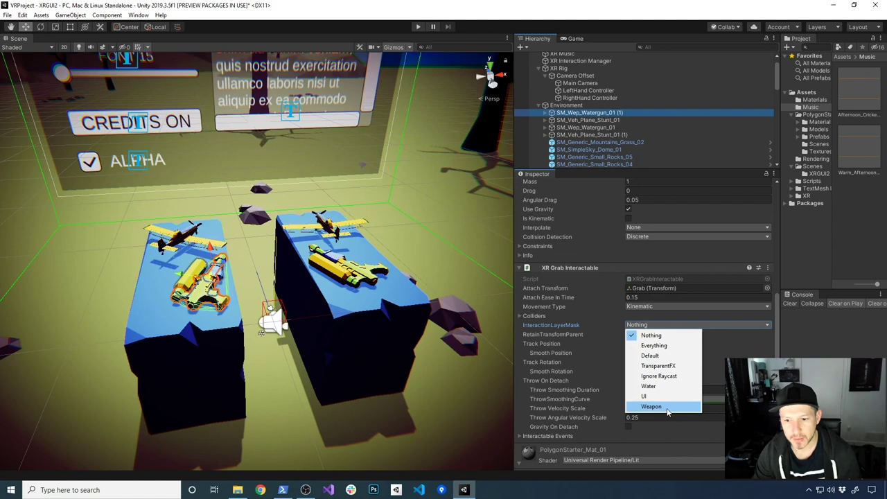
pyautogui.click(655, 405)
pyautogui.click(569, 120)
pyautogui.click(664, 323)
pyautogui.click(667, 336)
pyautogui.click(665, 324)
pyautogui.click(651, 406)
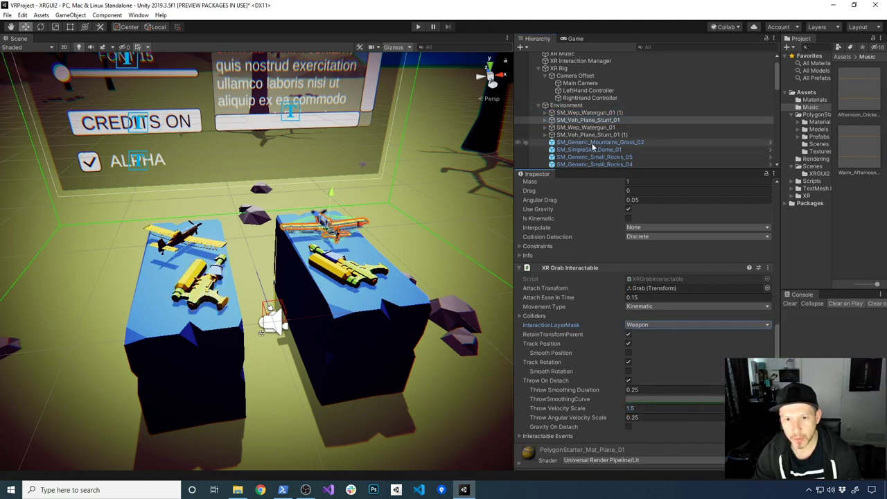
# Step: Set the Interaction Layer Mask to Weapon only on SM_Wep_Watergun_01 and SM_Veh_Plane_Stunt_01 (1)
pyautogui.click(589, 127)
pyautogui.click(670, 325)
pyautogui.click(665, 335)
pyautogui.click(668, 324)
pyautogui.click(662, 407)
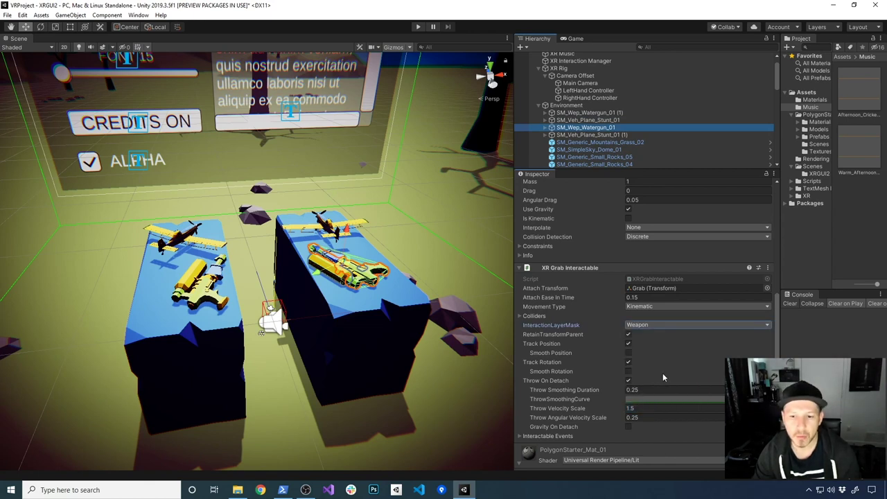
pyautogui.click(595, 135)
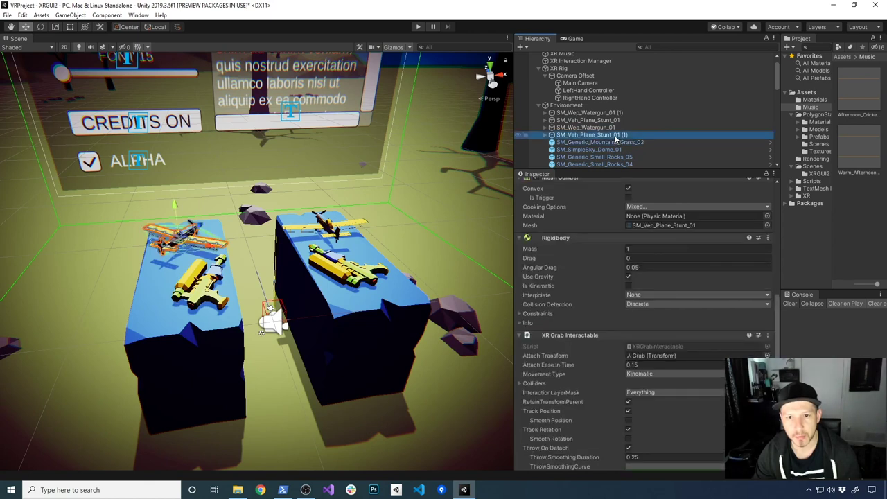
pyautogui.click(648, 393)
pyautogui.click(651, 402)
pyautogui.click(650, 393)
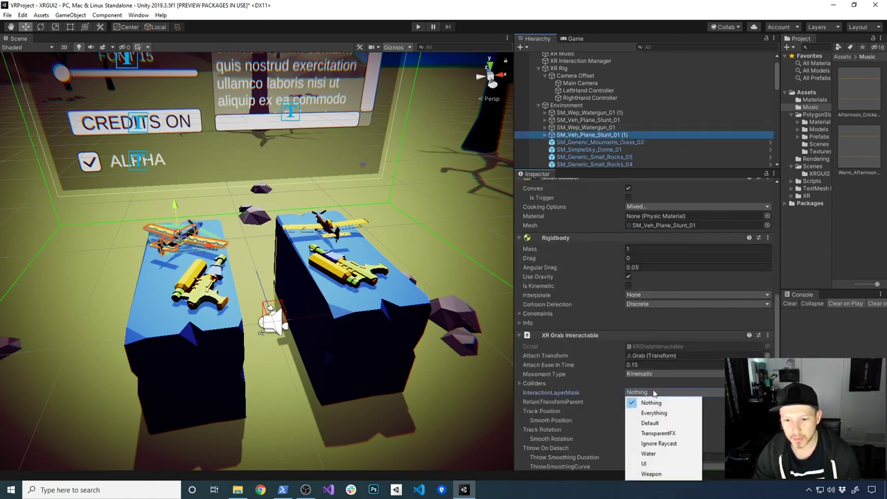
pyautogui.click(649, 474)
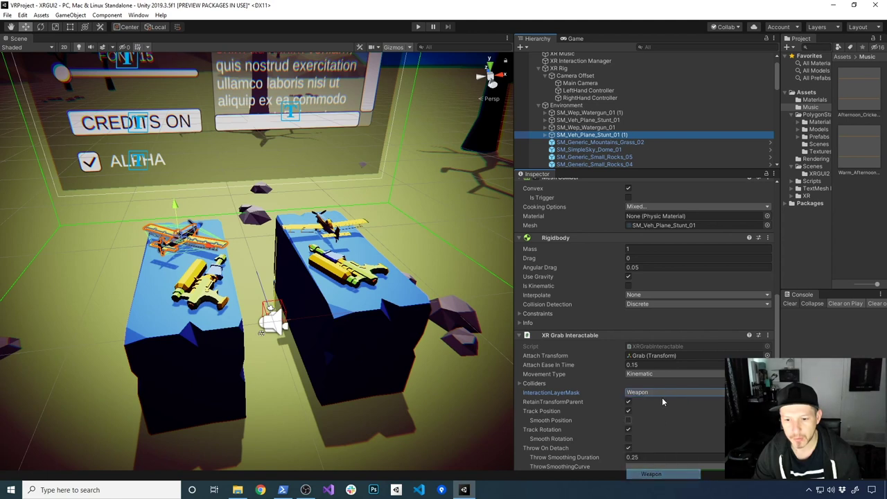
pyautogui.click(608, 99)
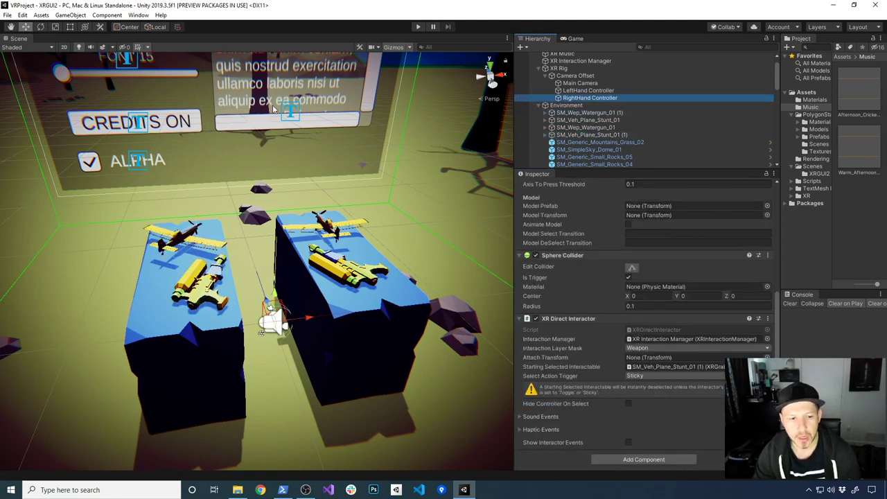